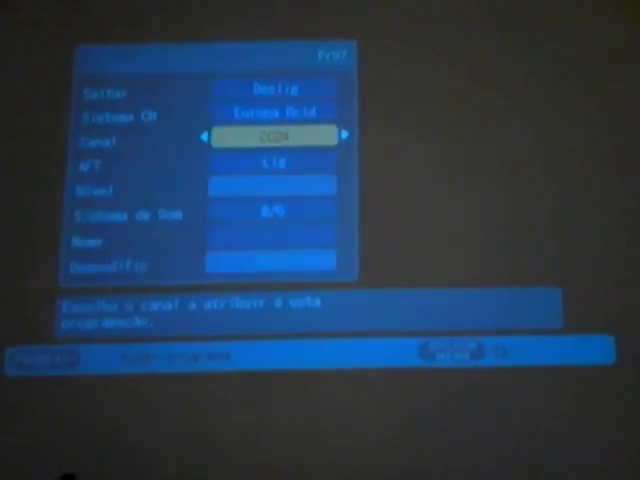
{"action": "key", "text": "Left"}
Set programme 97 to channel 36 and switch automatic fine tuning off
{"action": "key", "text": "Left"}
{"action": "key", "text": "Left"}
{"action": "key", "text": "Left"}
{"action": "key", "text": "Left"}
{"action": "key", "text": "Left"}
{"action": "key", "text": "Left"}
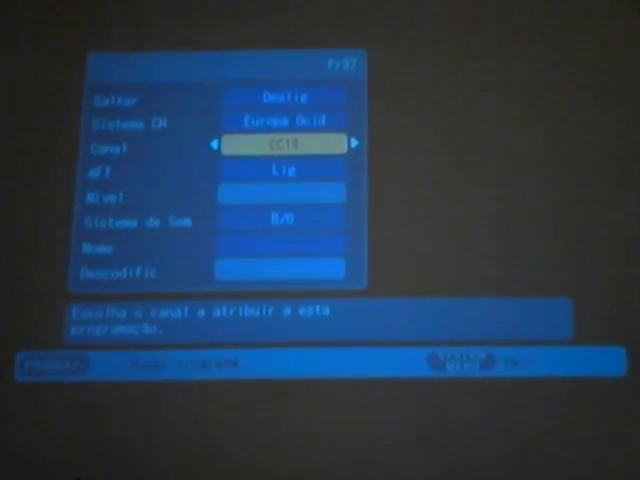
{"action": "key", "text": "Left"}
{"action": "key", "text": "Left"}
{"action": "key", "text": "Left"}
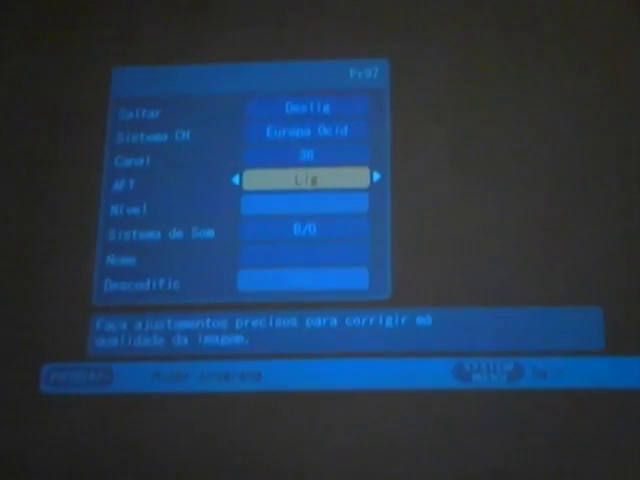
{"action": "key", "text": "Right"}
Lower programme 97's fine-tune level from 0 to about -35
{"action": "key", "text": "Down"}
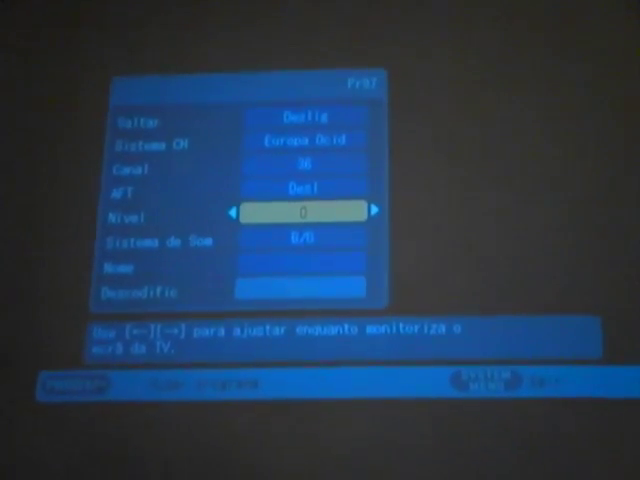
{"action": "key", "text": "Left"}
{"action": "key", "text": "Left"}
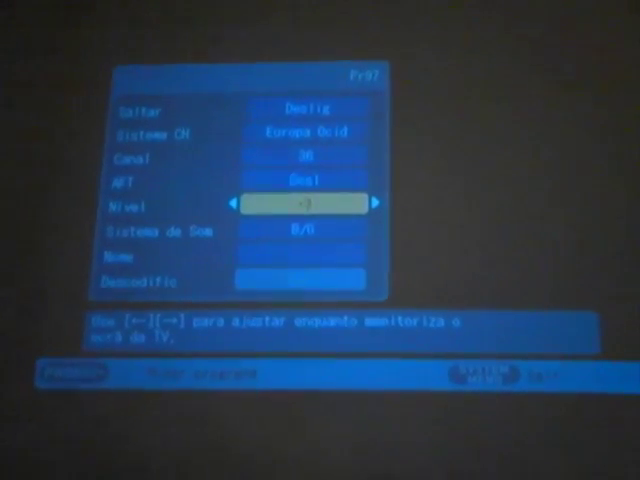
{"action": "key", "text": "Left"}
{"action": "key", "text": "Left"}
{"action": "key", "text": "Left"}
{"action": "key", "text": "Left"}
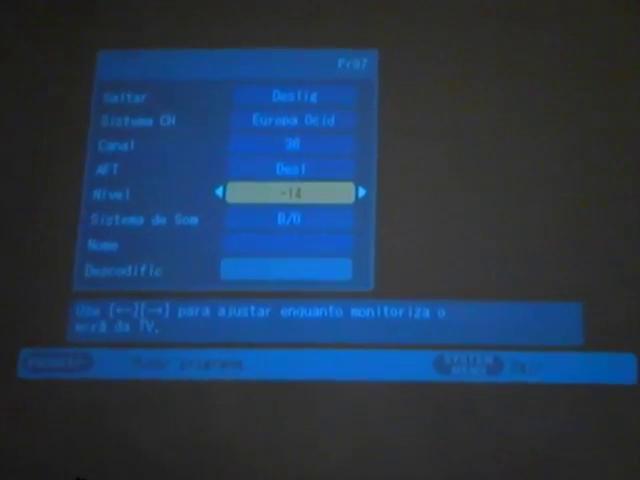
{"action": "key", "text": "Left"}
{"action": "key", "text": "Left"}
{"action": "key", "text": "Left"}
{"action": "key", "text": "Left"}
{"action": "key", "text": "Left"}
{"action": "key", "text": "Left"}
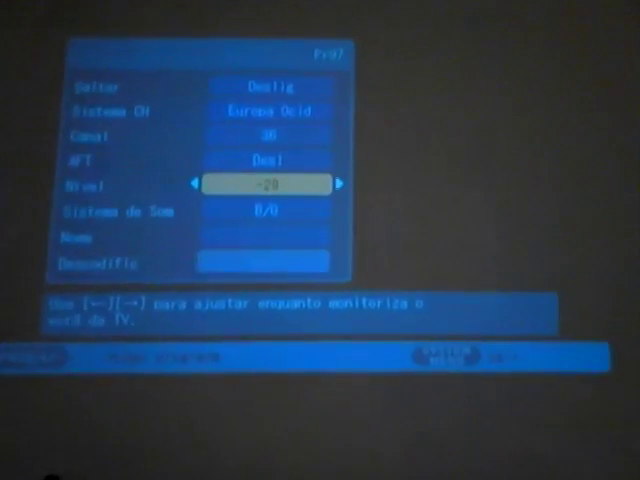
{"action": "key", "text": "Left"}
{"action": "key", "text": "Left"}
{"action": "key", "text": "Left"}
{"action": "key", "text": "Left"}
{"action": "key", "text": "Left"}
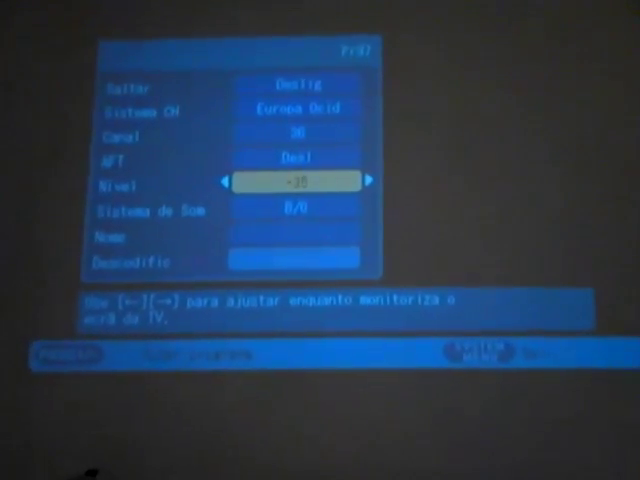
{"action": "key", "text": "Left"}
{"action": "key", "text": "Left"}
{"action": "key", "text": "Left"}
{"action": "key", "text": "Left"}
{"action": "key", "text": "Left"}
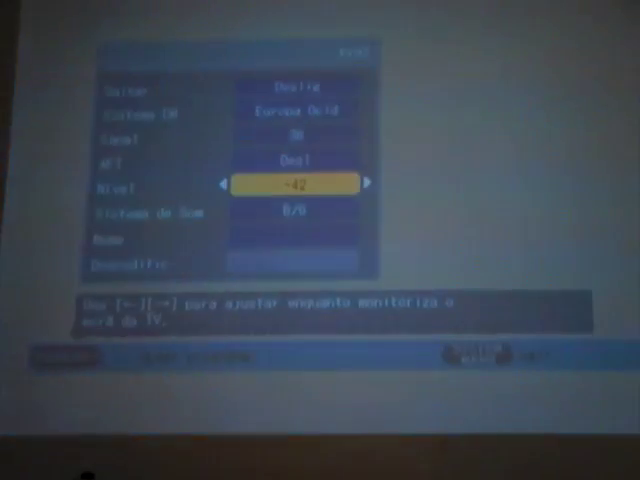